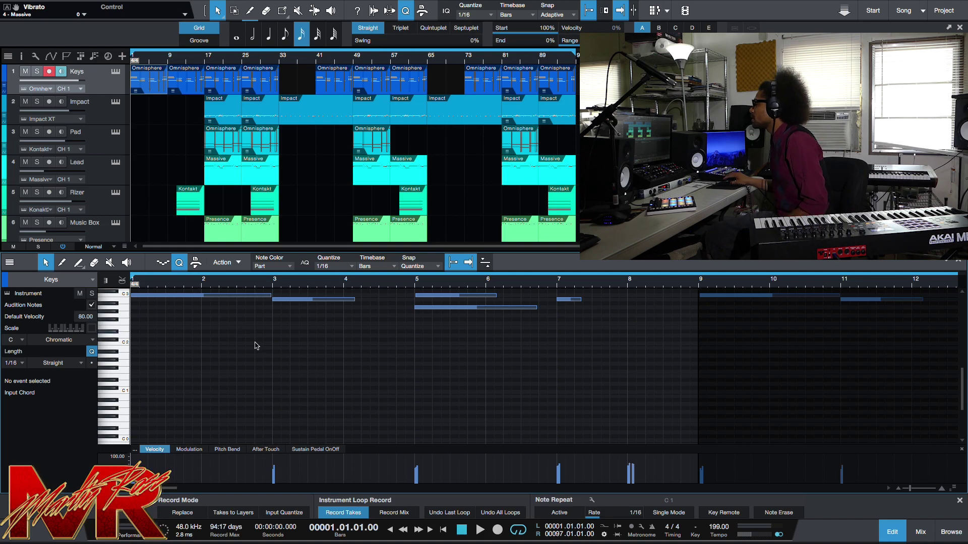
Solo the Keys track and play its chords from bar 1 while viewing the notes, stopping playback at the end
scroll(263, 354, down, 1)
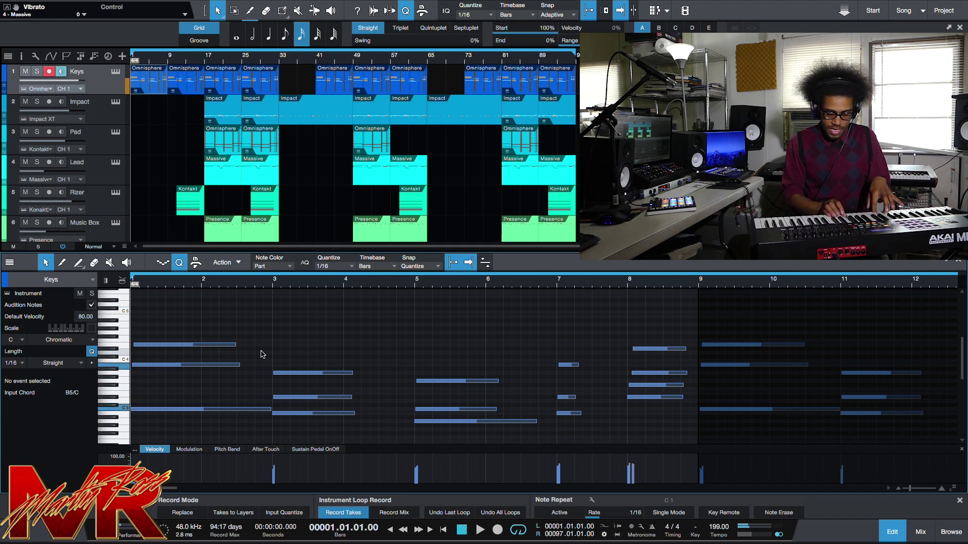
key(s)
key(space)
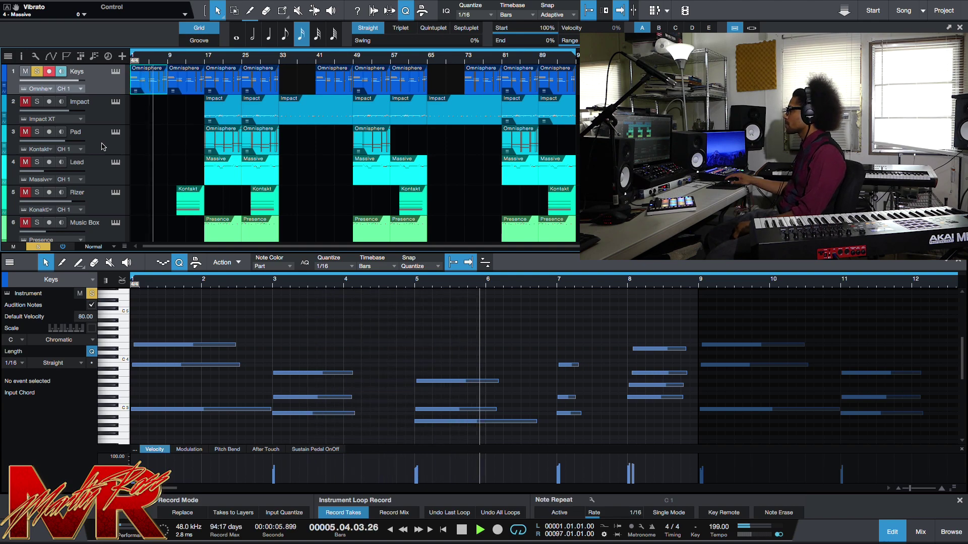
scroll(102, 146, down, 1)
scroll(162, 297, down, 2)
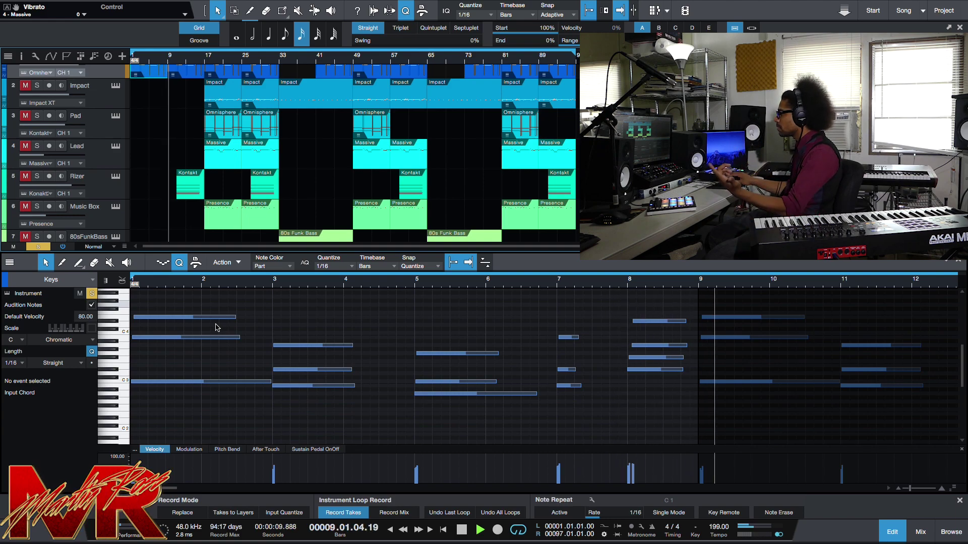
key(space)
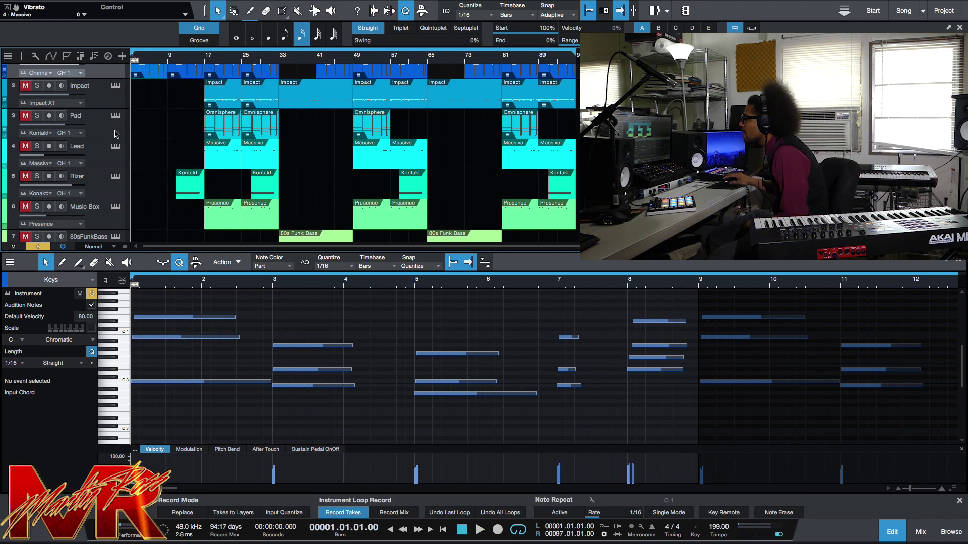
Select and solo the Pad track and listen to its part from bar 16
click(96, 124)
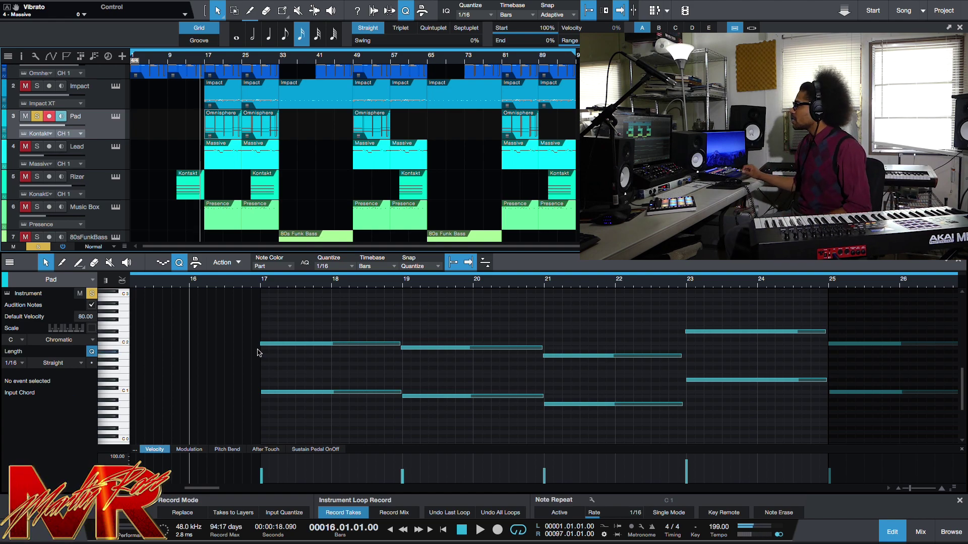
key(space)
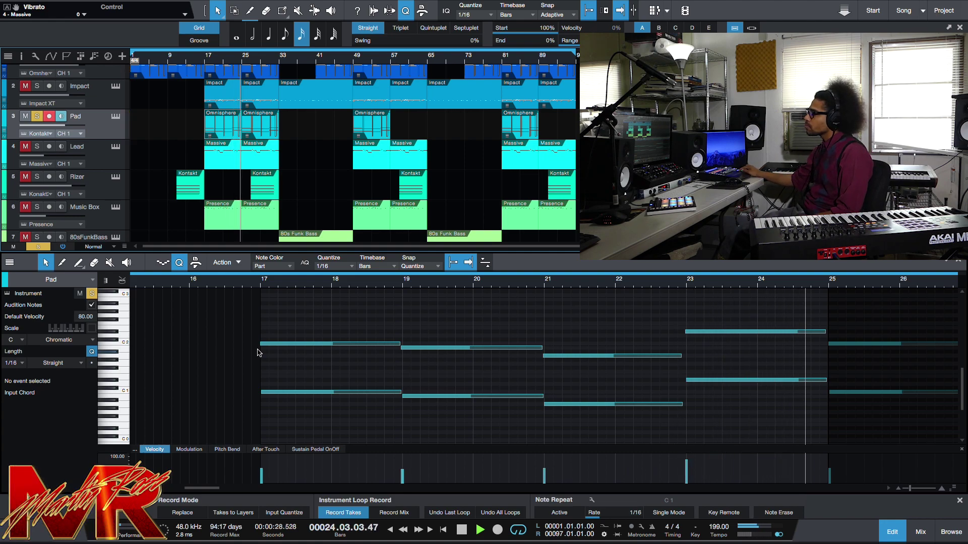
key(space)
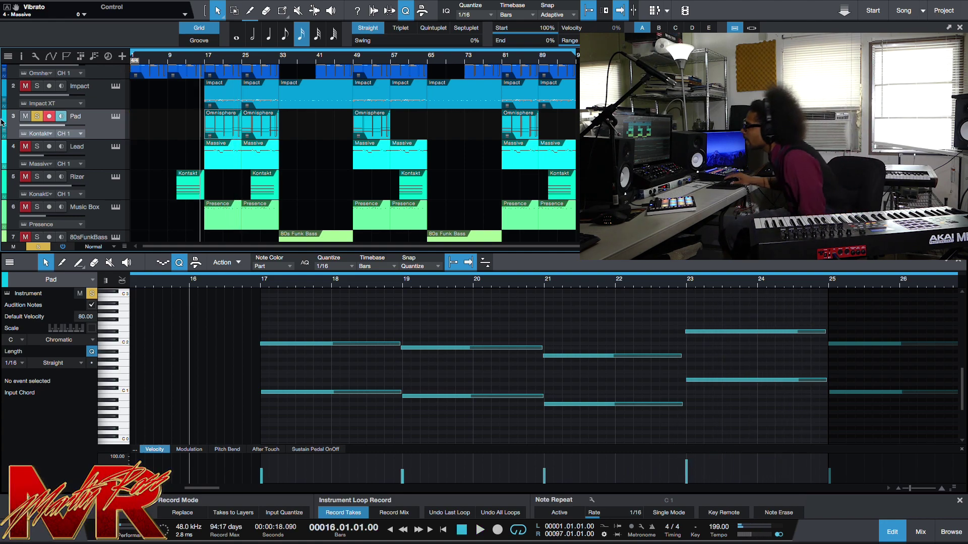
Solo the Lead track together with the Pad and listen to both from bar 16
click(36, 116)
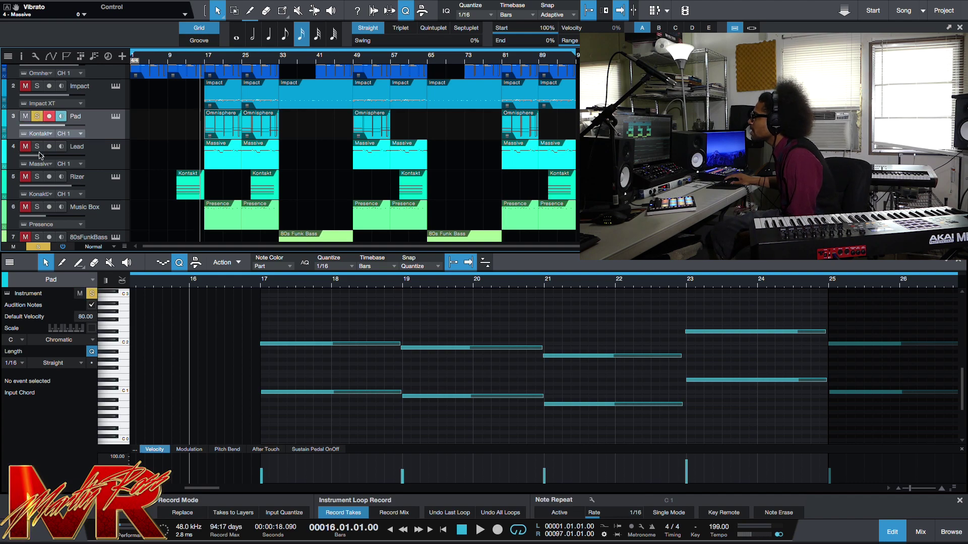
click(36, 117)
click(36, 147)
scroll(345, 373, up, 2)
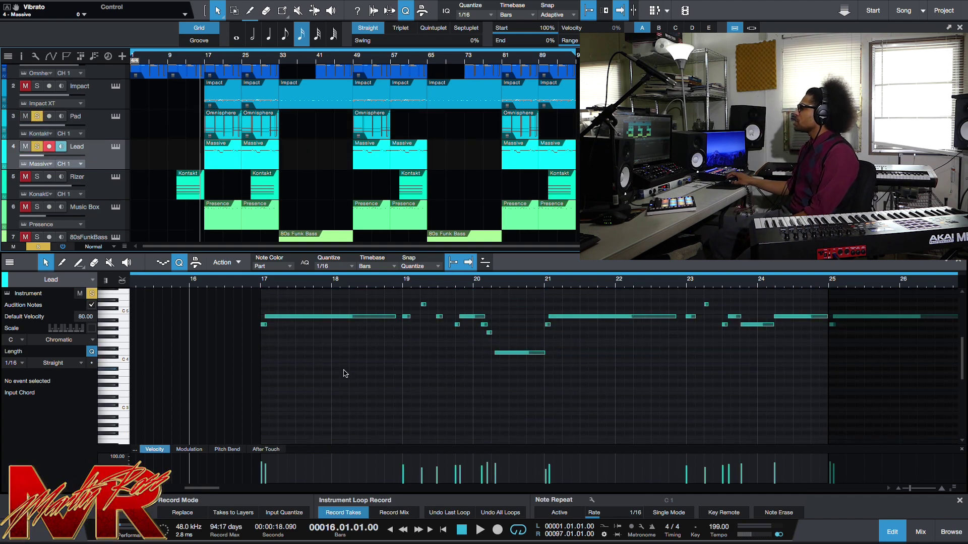
mouse_move(410, 321)
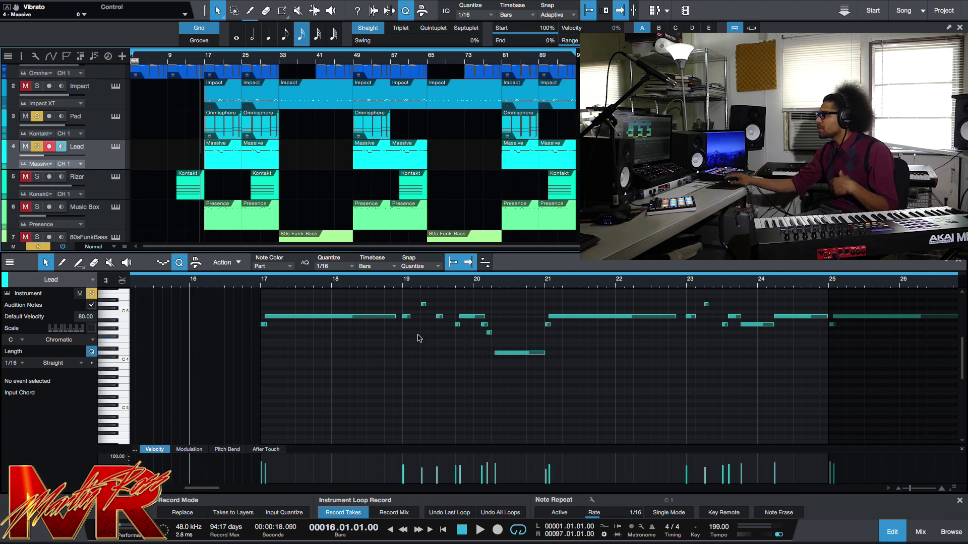
key(space)
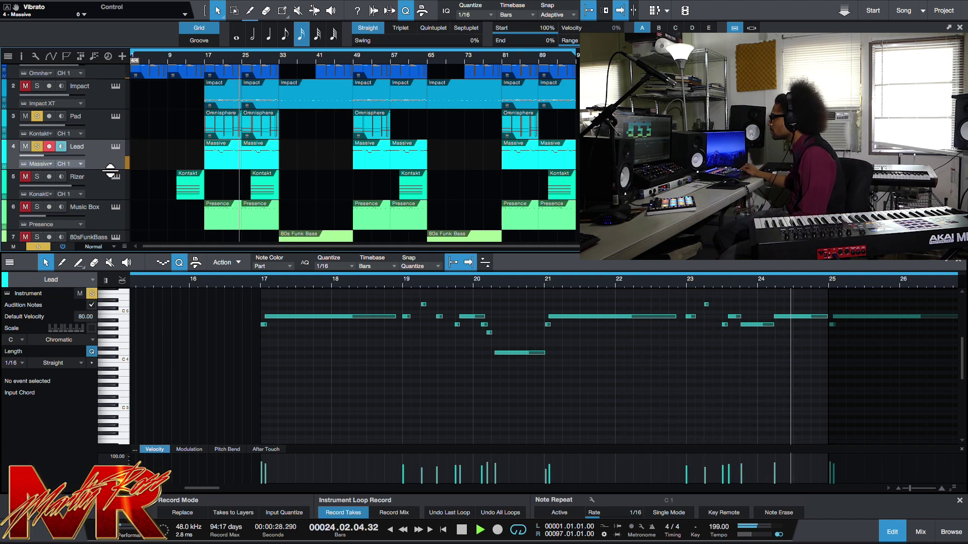
key(space)
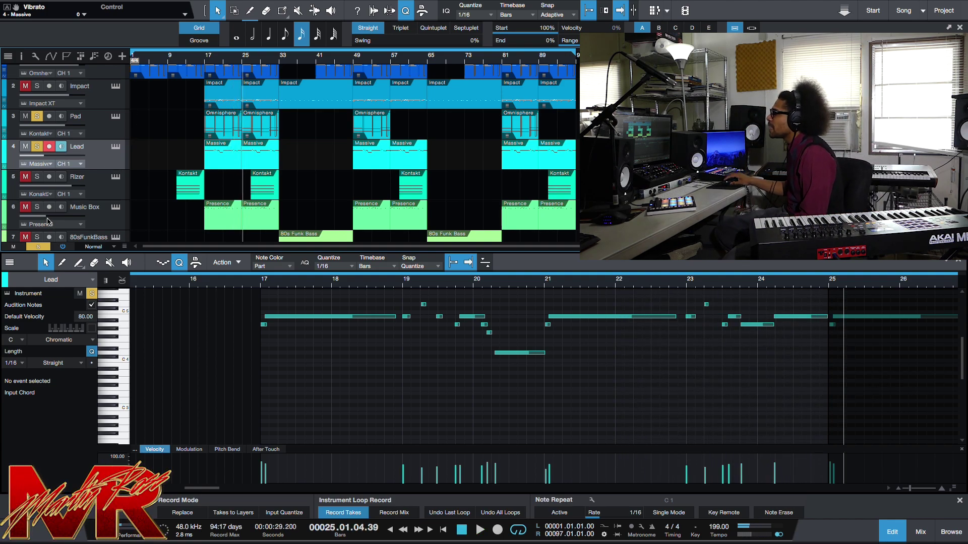
Add the Music Box track to the soloed Pad and Lead and play them from bar 17
click(86, 220)
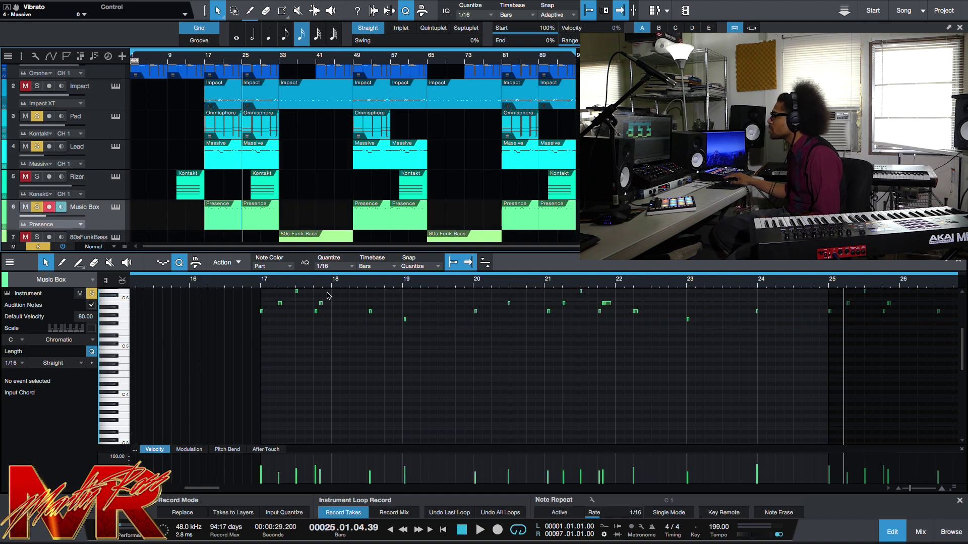
key(e)
scroll(315, 376, up, 3)
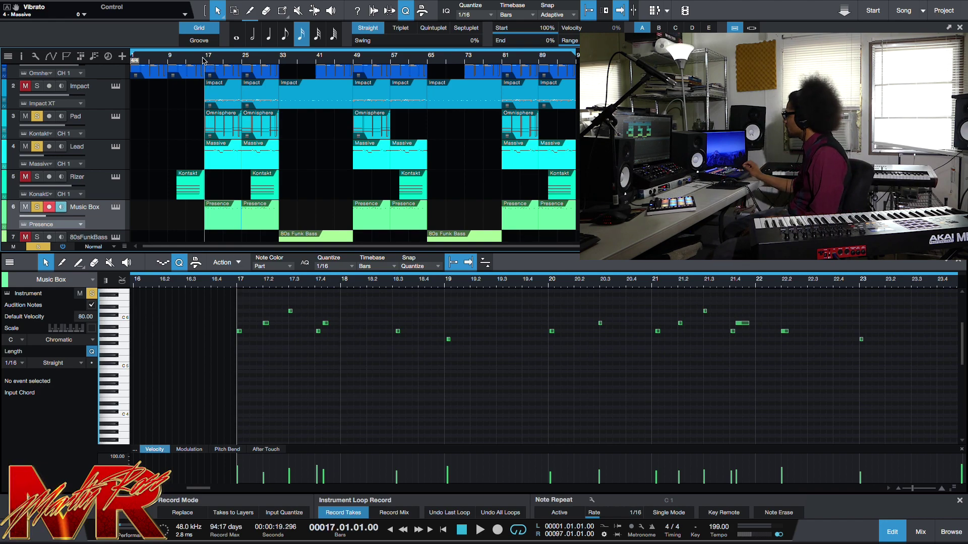
key(space)
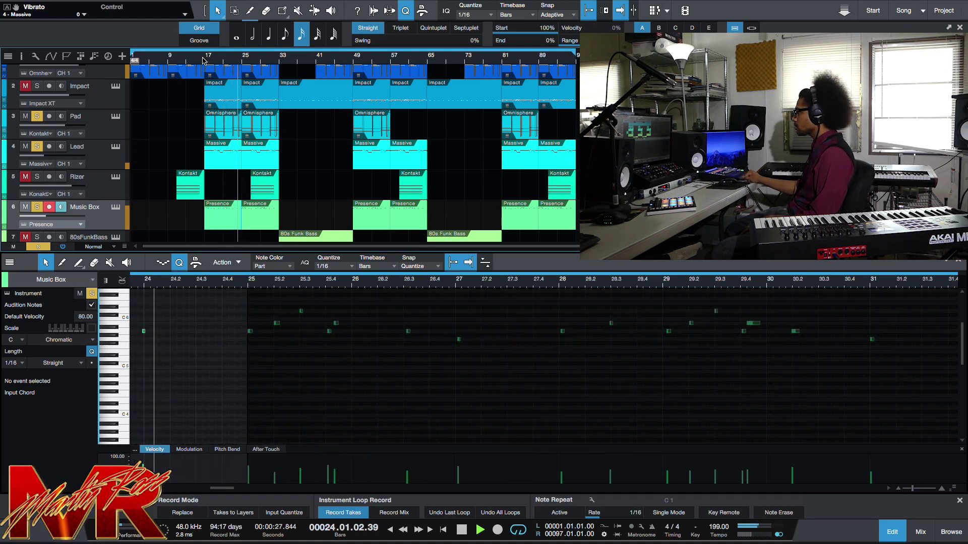
key(space)
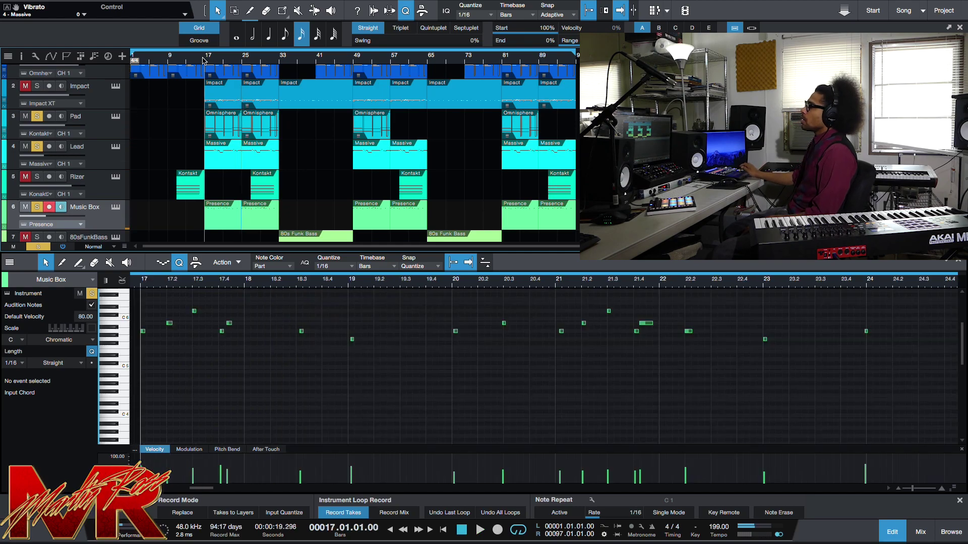
Add the Rizer track to the soloed tracks and play the build-up from bar 9
click(161, 66)
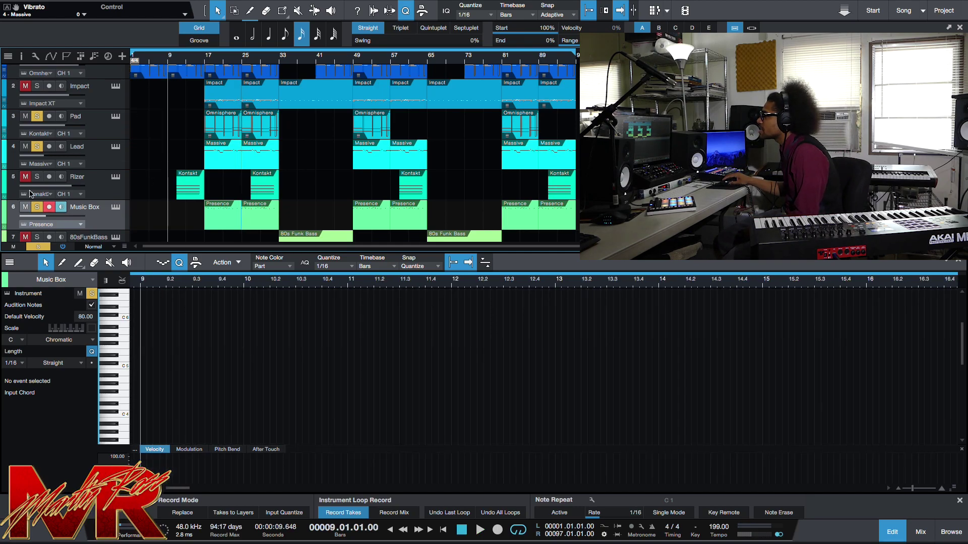
scroll(150, 207, down, 1)
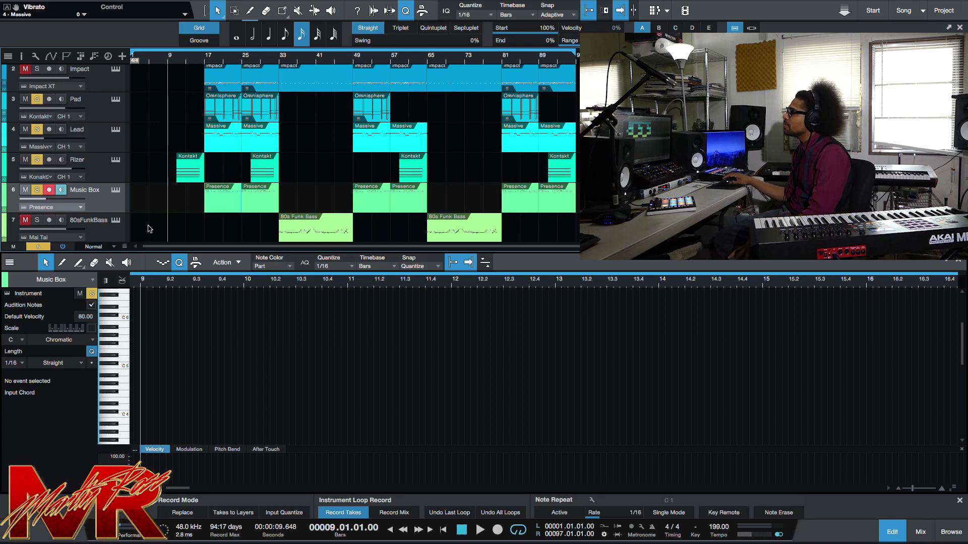
scroll(150, 229, down, 1)
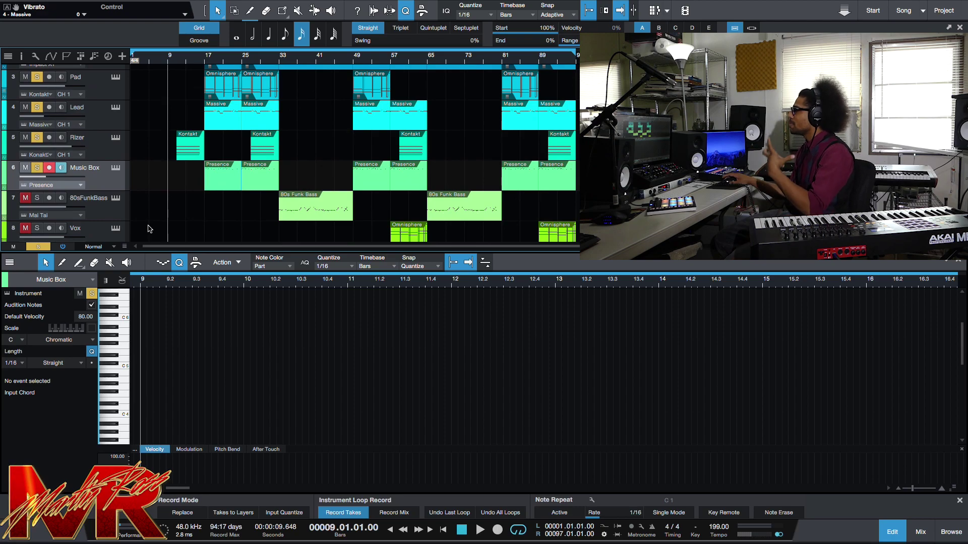
scroll(149, 228, up, 2)
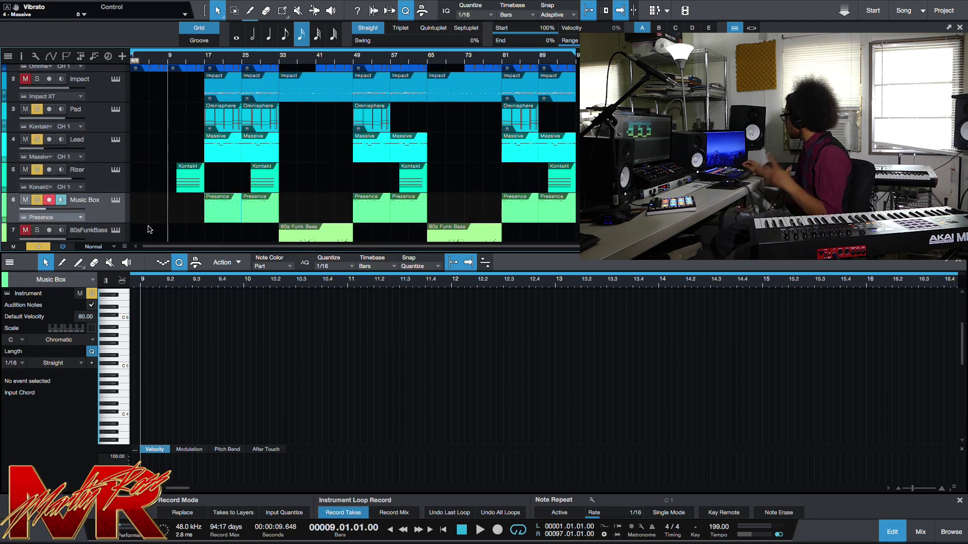
key(space)
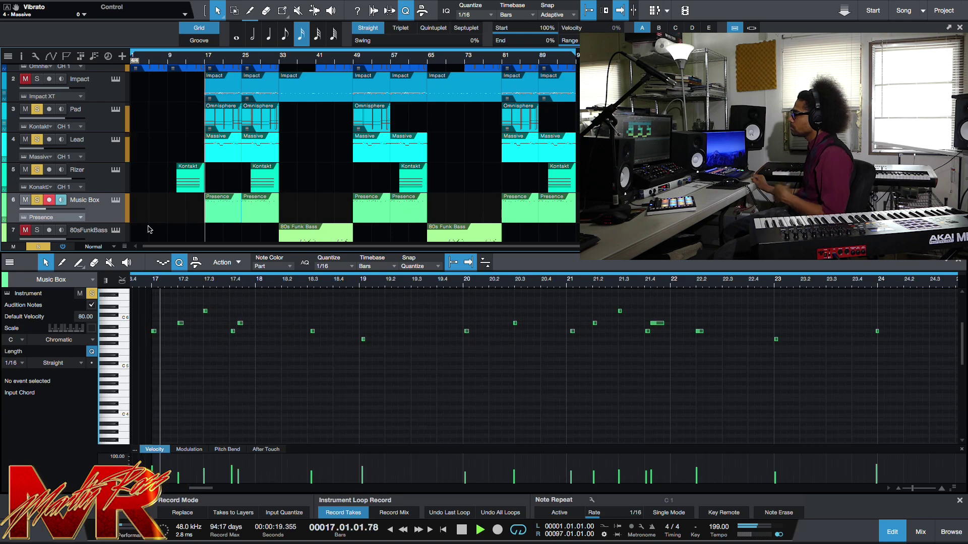
key(space)
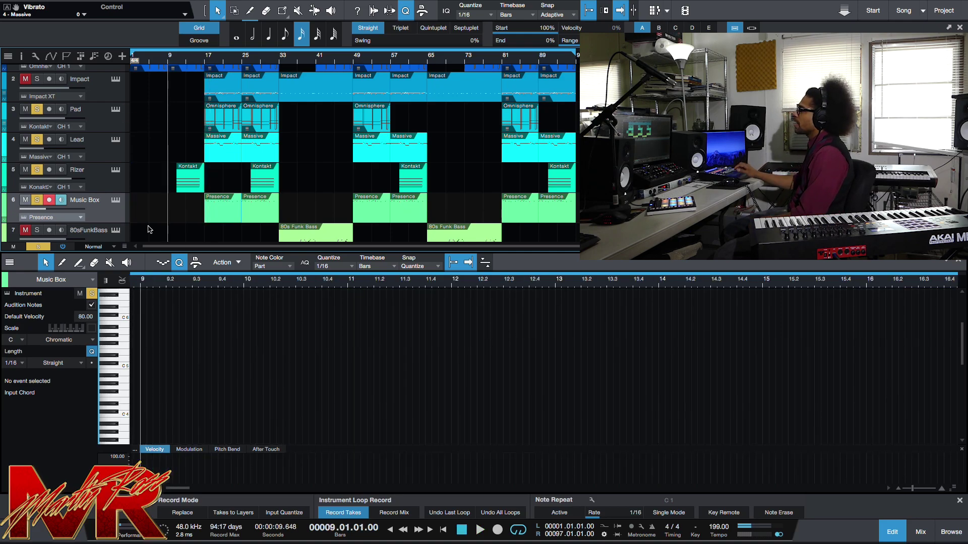
Open the Impact track's drum pattern, select the Perc (26) lane and place the playhead at bar 20
click(93, 95)
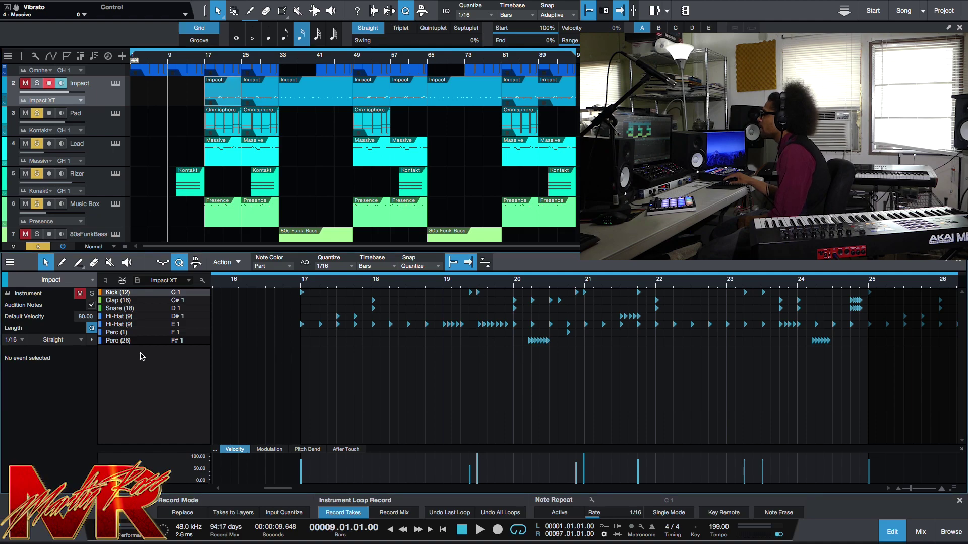
click(484, 341)
click(513, 285)
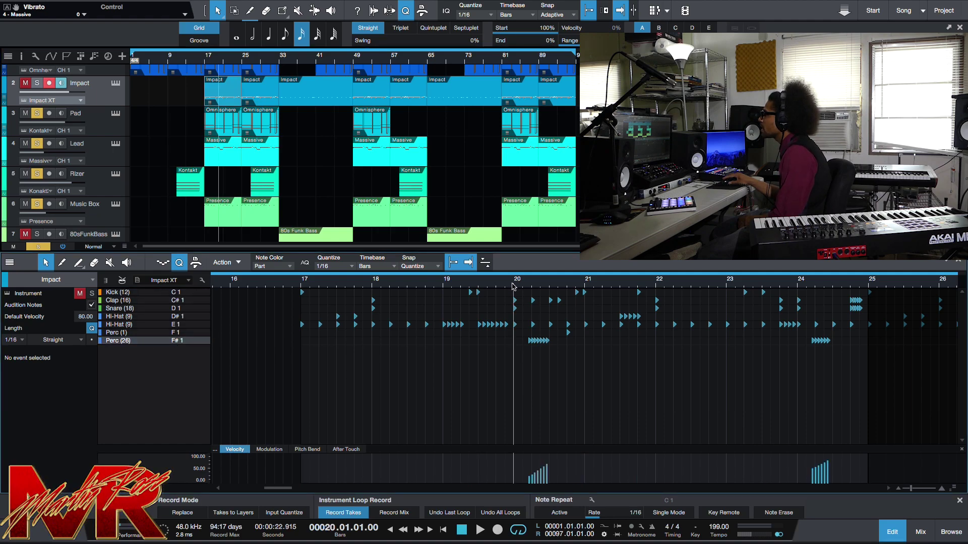
Clear the other solos, solo only the Impact track and play its drum pattern from bar 17
click(38, 115)
click(38, 143)
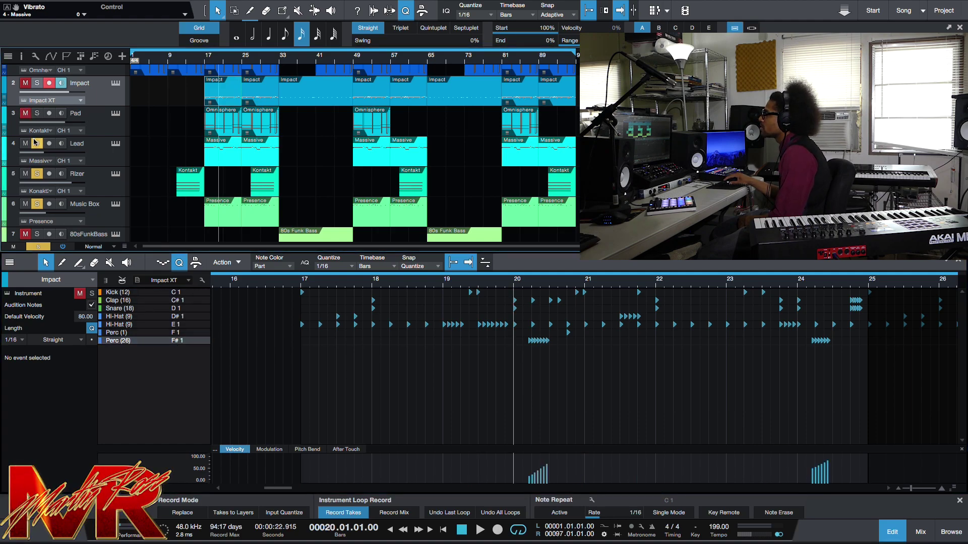
alt+click(38, 143)
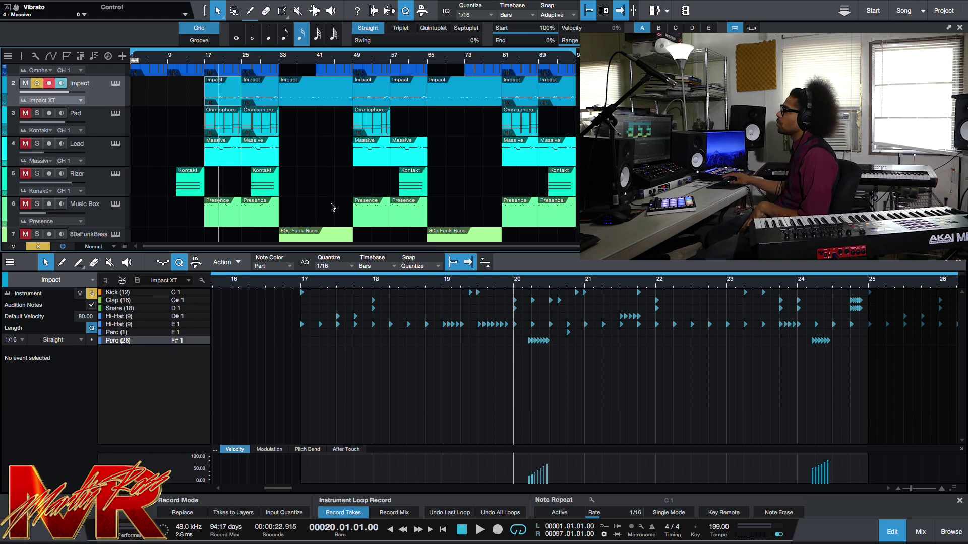
click(207, 60)
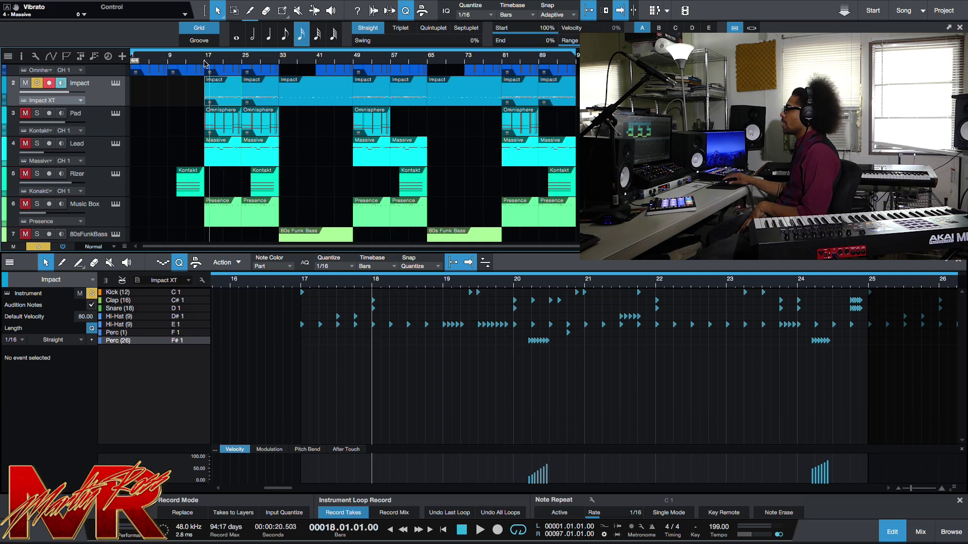
key(space)
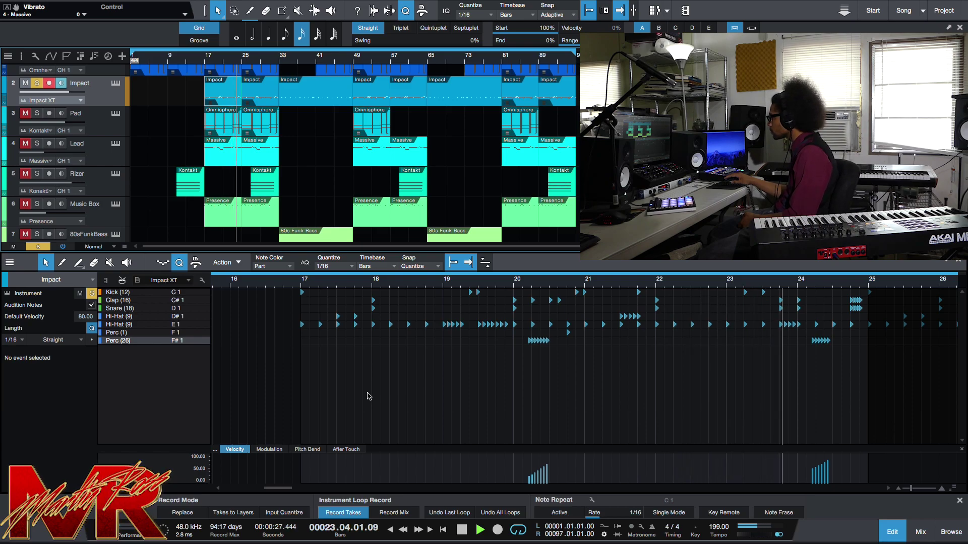
key(space)
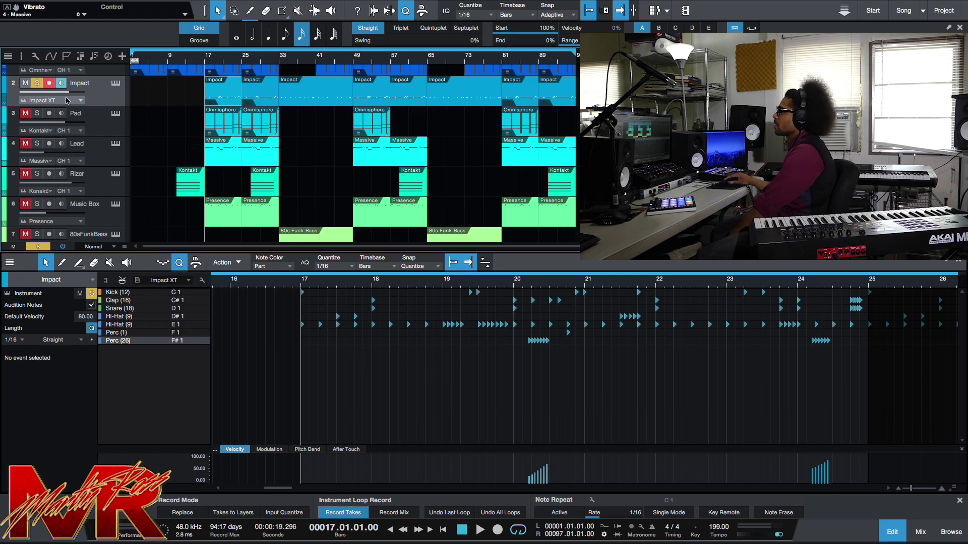
Unsolo the Impact track, play the whole song from the beginning and hide the note editor
key(s)
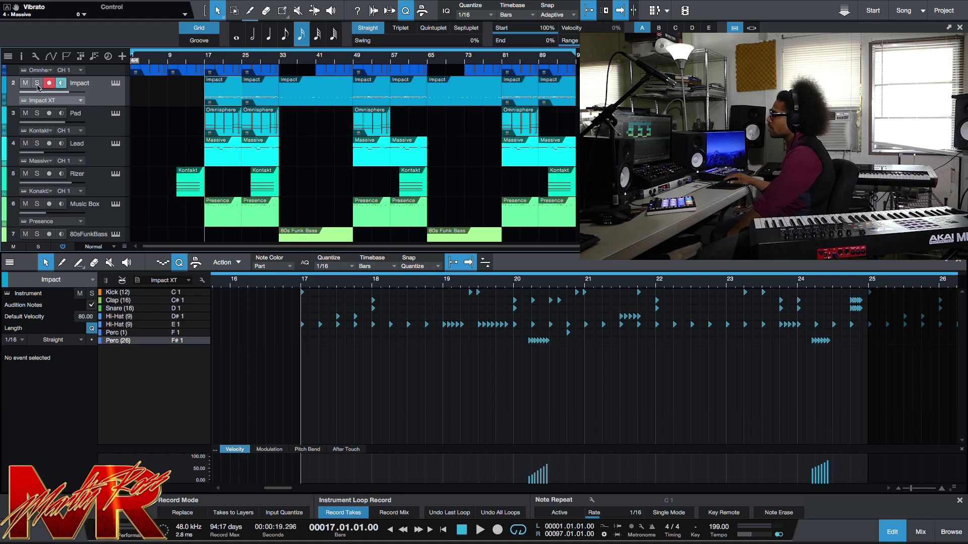
key(Home)
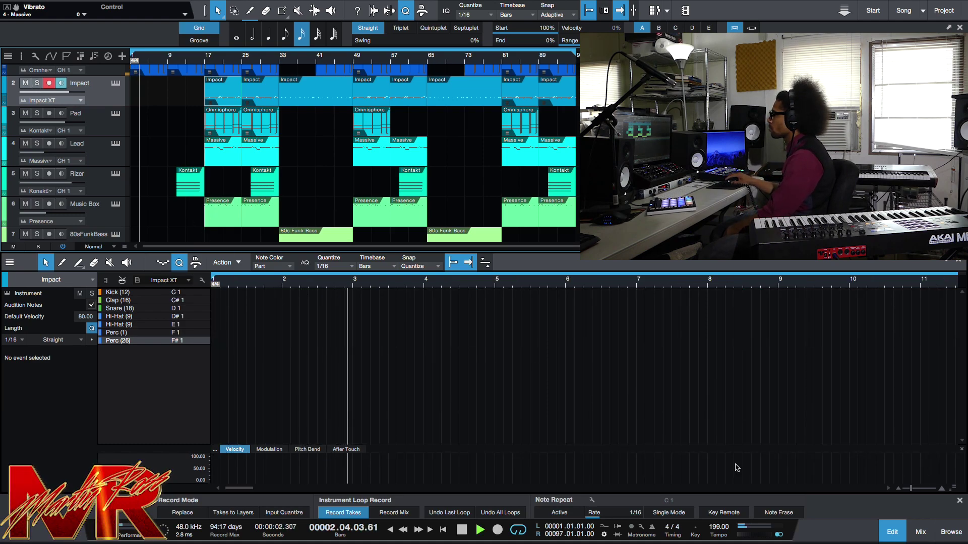
click(892, 531)
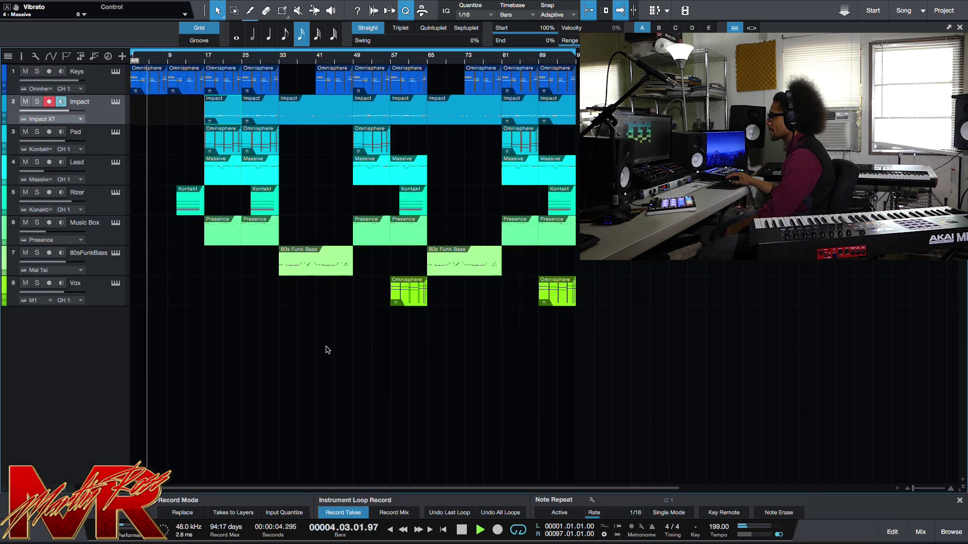
Inspect the notes of the Keys, Impact and Lead parts at bar 17 one after another during playback
click(219, 89)
double_click(218, 89)
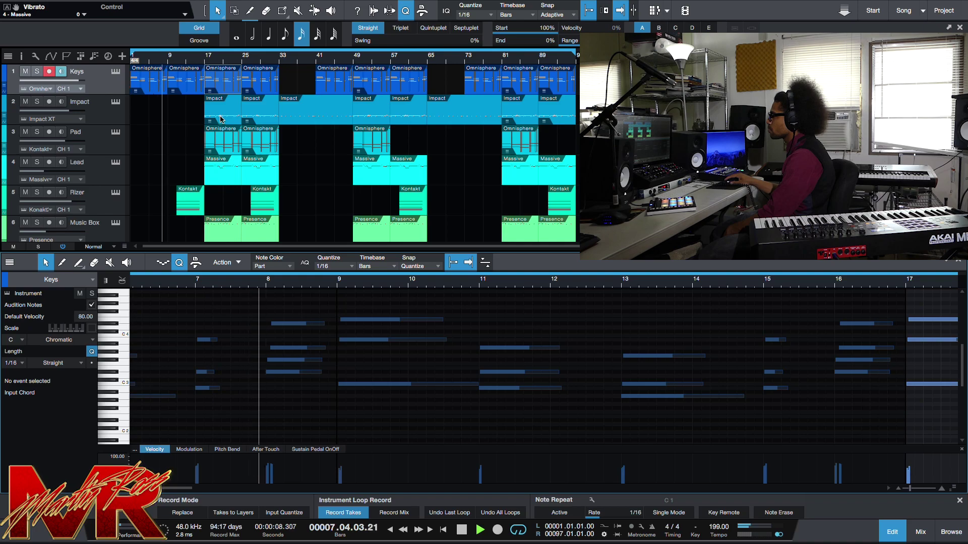
click(222, 118)
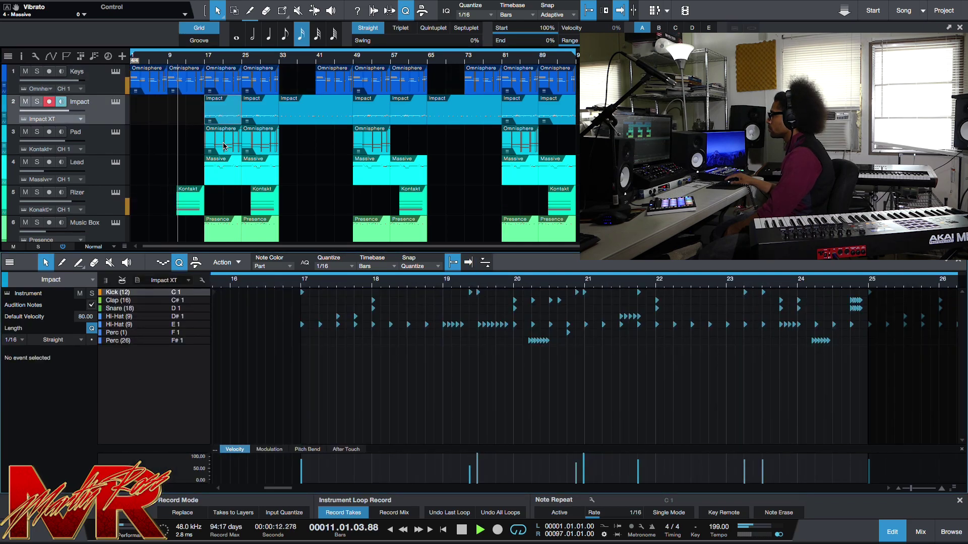
click(223, 171)
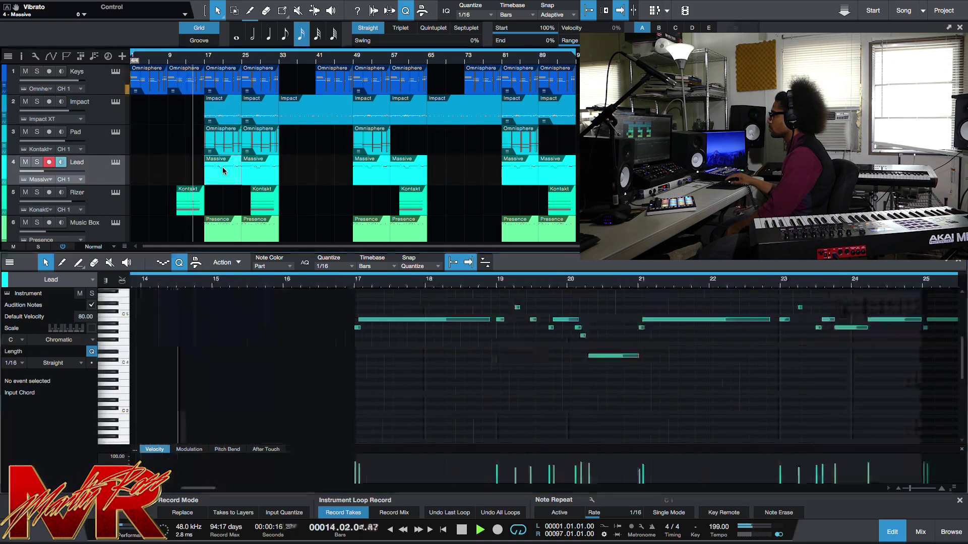
Inspect the notes of the Music Box part at bar 17 during playback
click(225, 222)
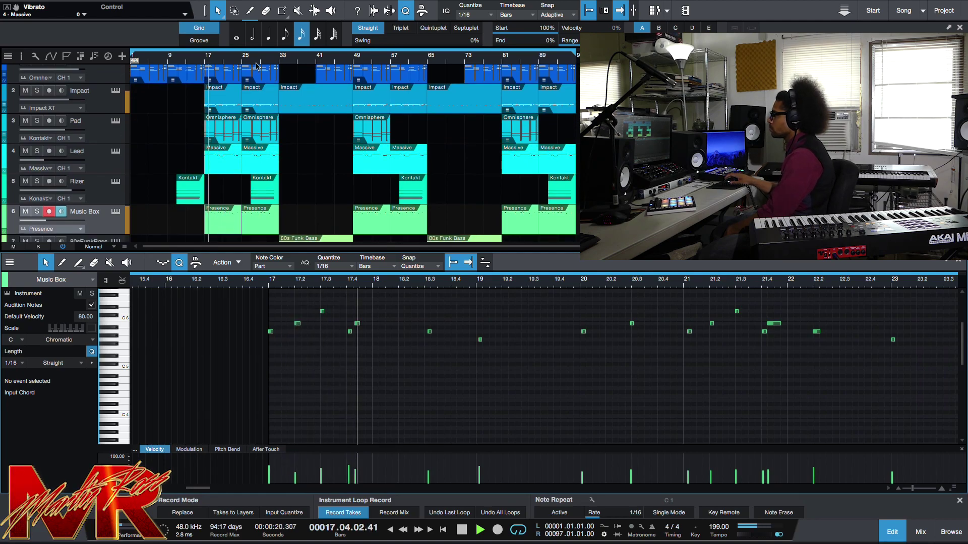
key(w)
scroll(247, 180, down, 1)
scroll(247, 180, up, 1)
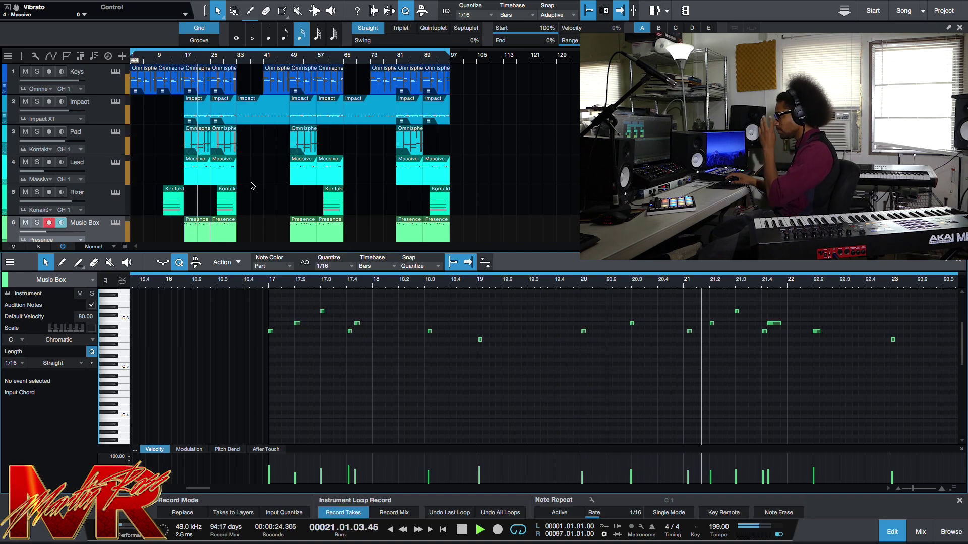
scroll(252, 185, down, 1)
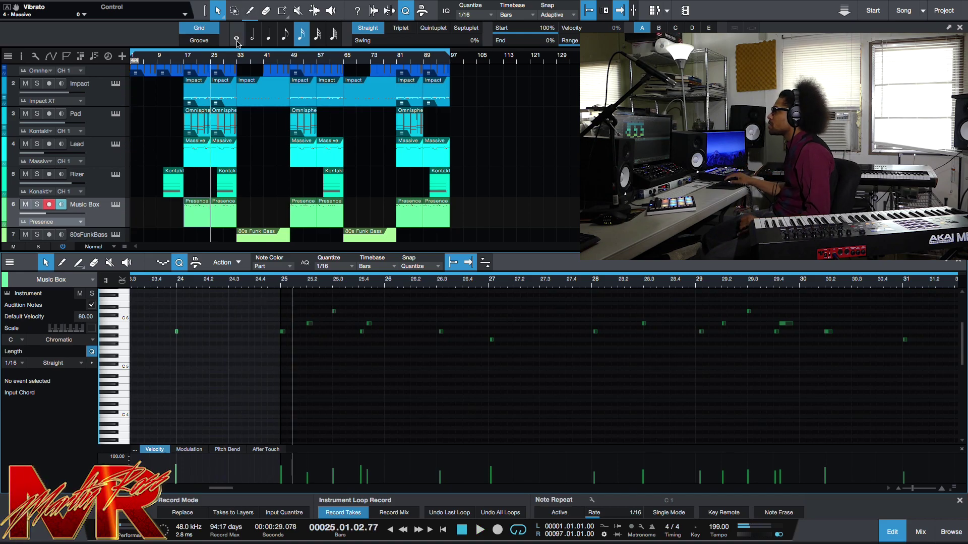
Stop playback, place the playhead at bar 33 and open the notes of the first 80s Funk Bass part
click(239, 59)
scroll(283, 214, down, 1)
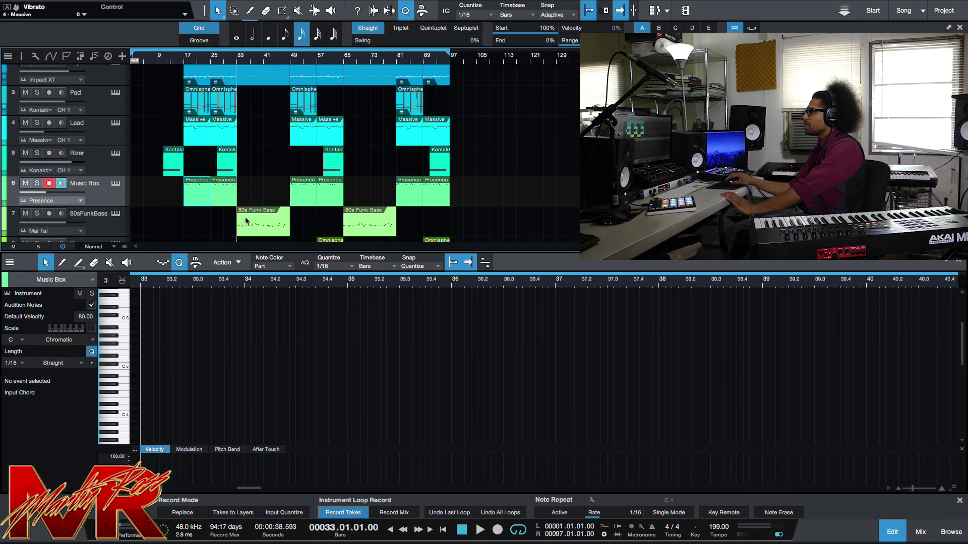
click(262, 230)
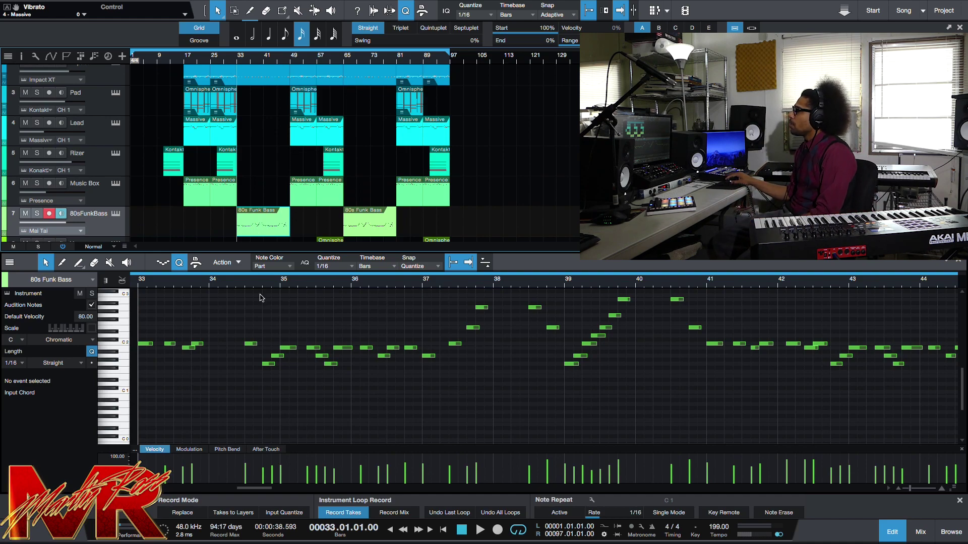
Solo the 80sFunkBass track, play its bass line from bar 33 and stop at about bar 48
scroll(298, 302, down, 1)
scroll(288, 372, up, 1)
scroll(291, 377, up, 1)
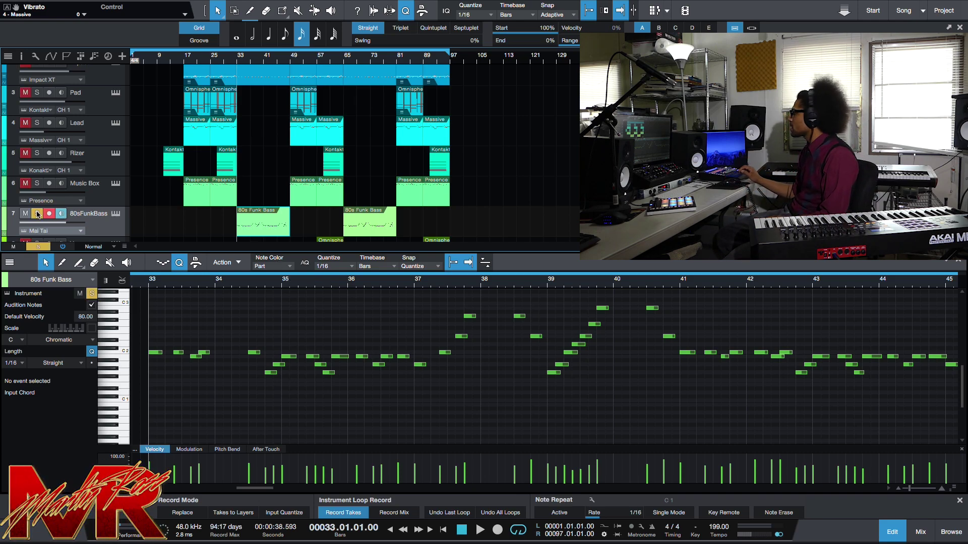
key(space)
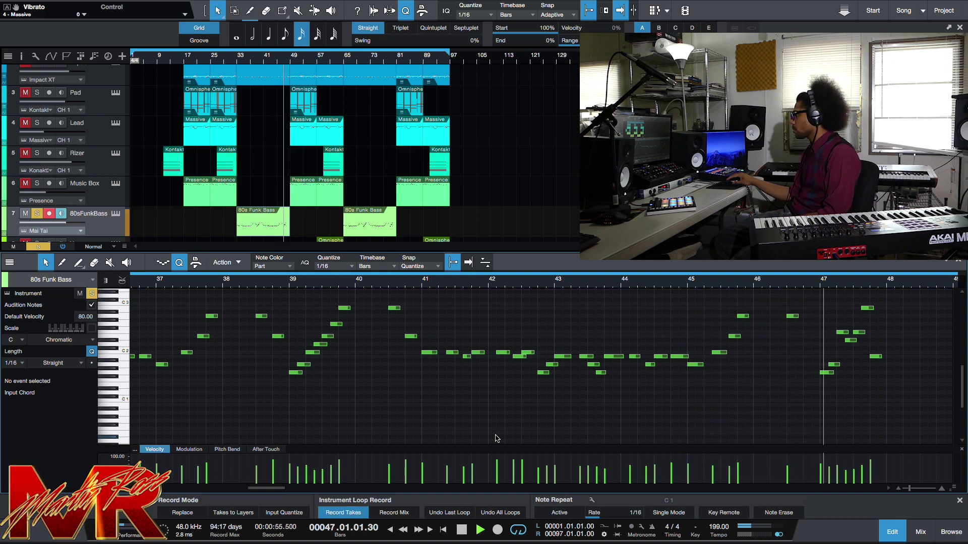
key(space)
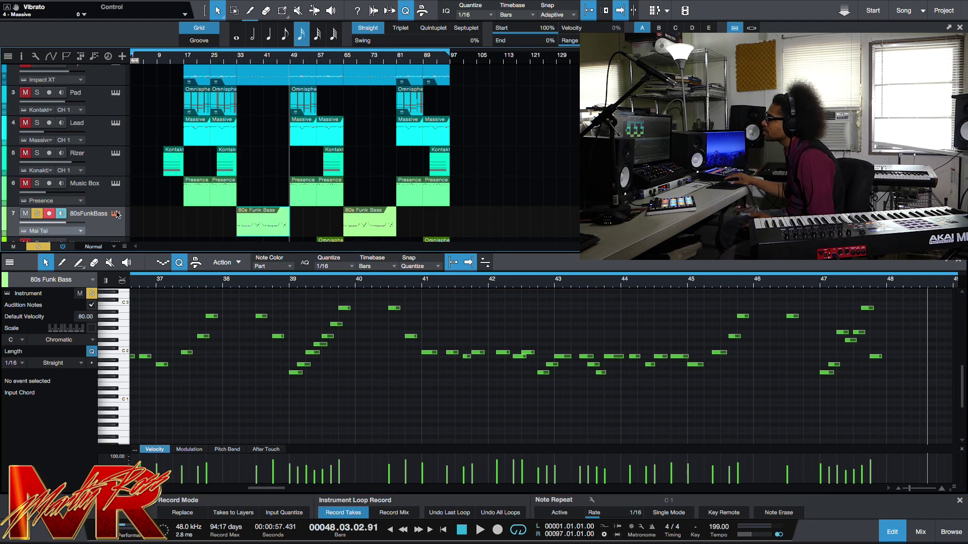
View the 80sFunkBass track's Mai Tai instrument, close it and unsolo the track
click(116, 214)
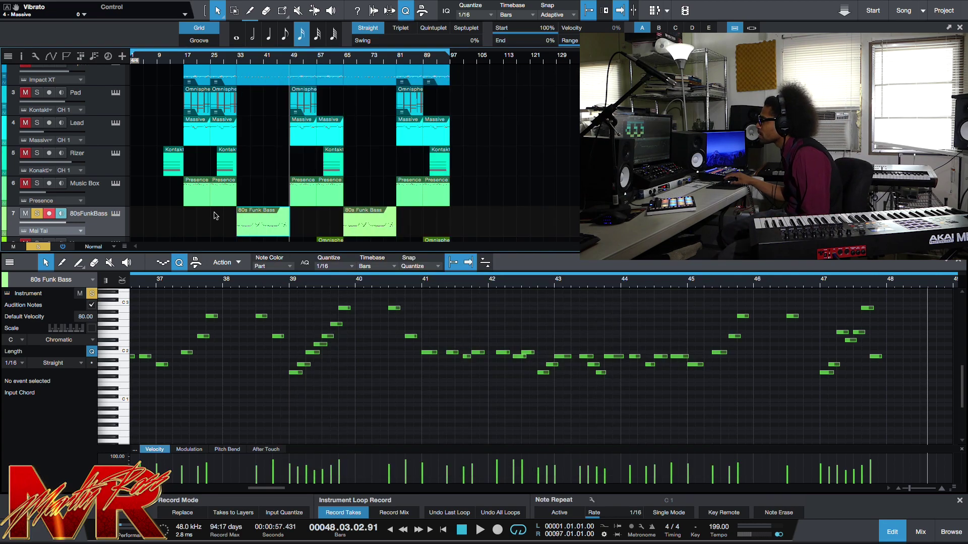
click(115, 213)
click(37, 214)
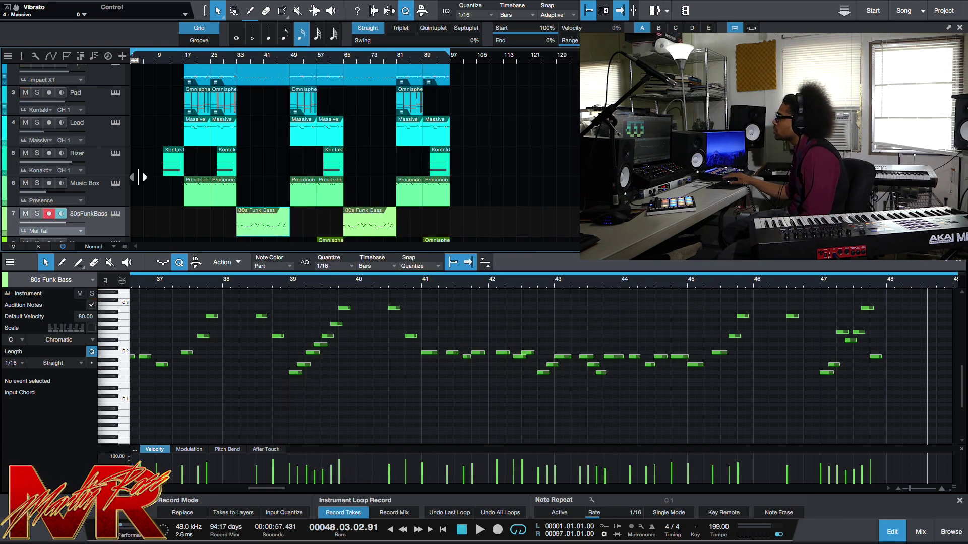
Open the Impact track's drum pattern and solo the track
scroll(225, 161, up, 1)
click(109, 102)
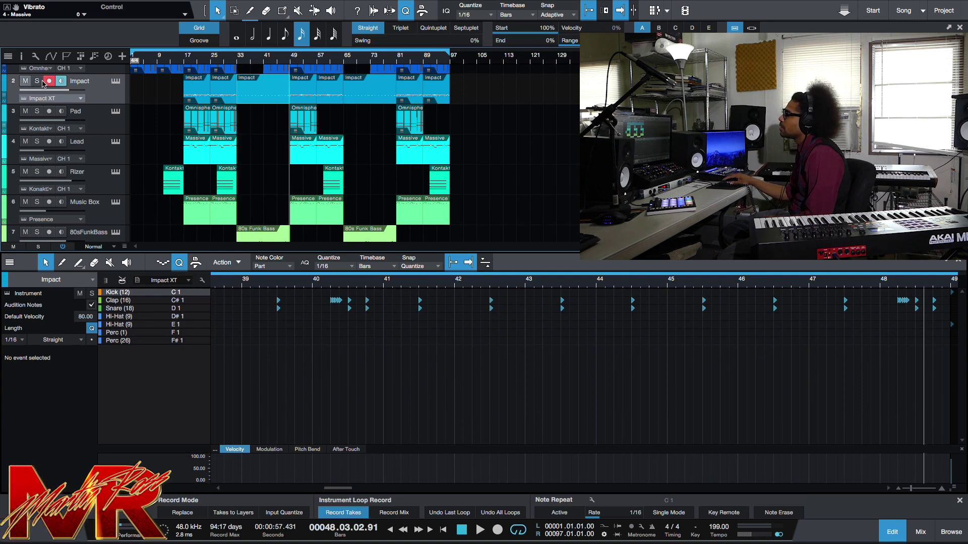
key(s)
scroll(268, 164, up, 1)
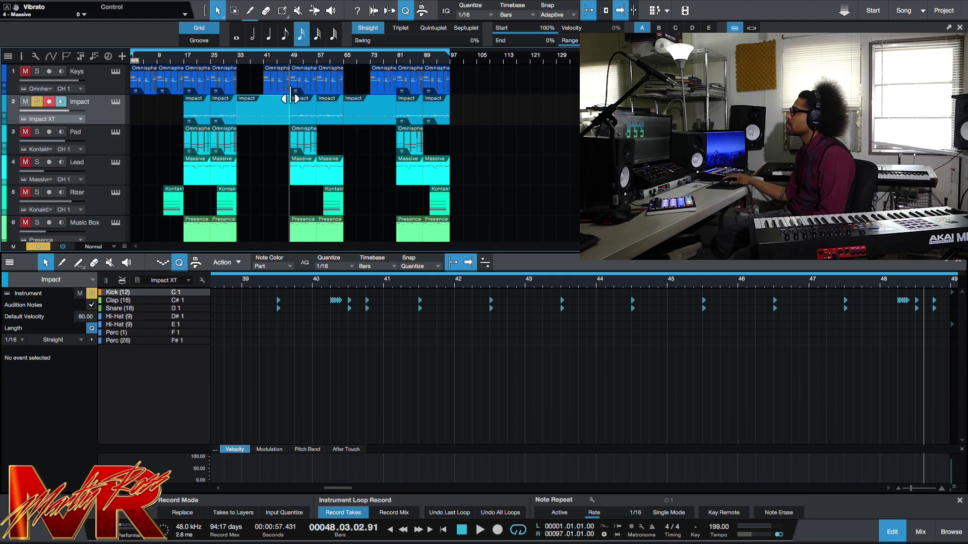
Add the Keys track to the solo, place the playhead at bar 32, clear both solos and play the full mix
click(265, 165)
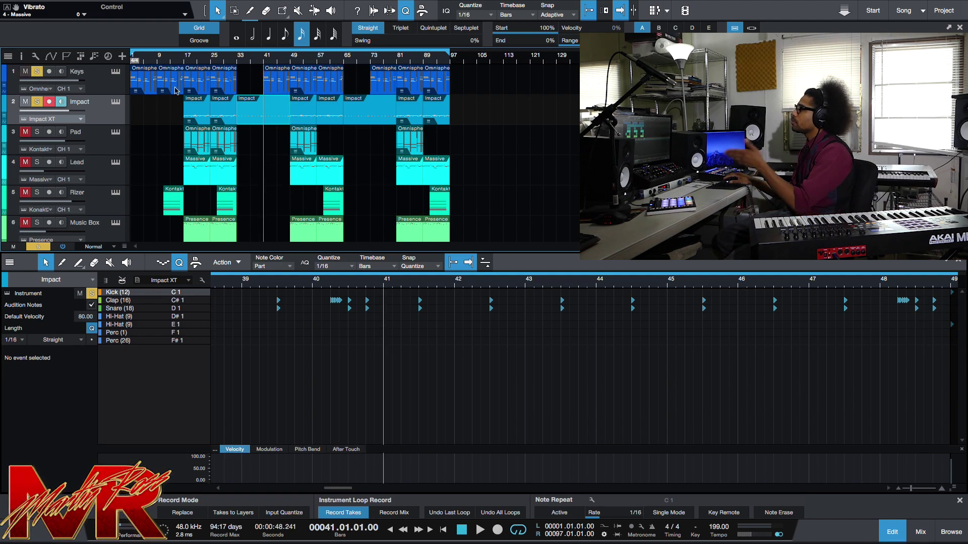
click(234, 137)
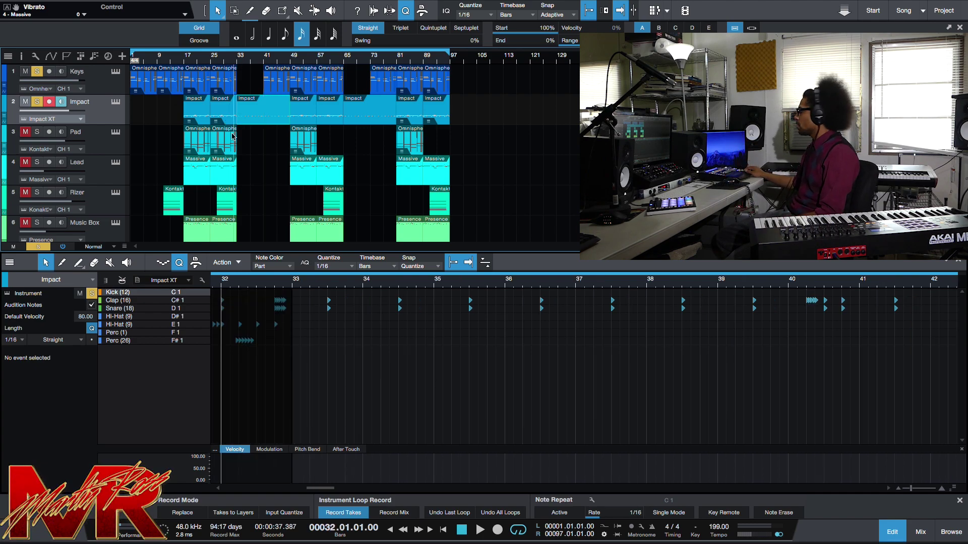
key(space)
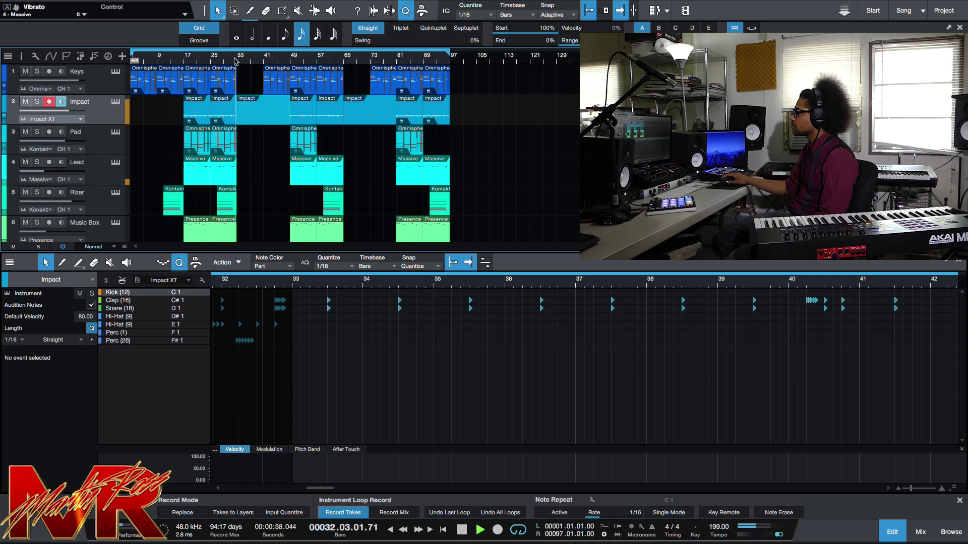
Examine the 80s Funk Bass notes and the Impact drum pattern during playback, and stop in bar 49
scroll(284, 211, down, 2)
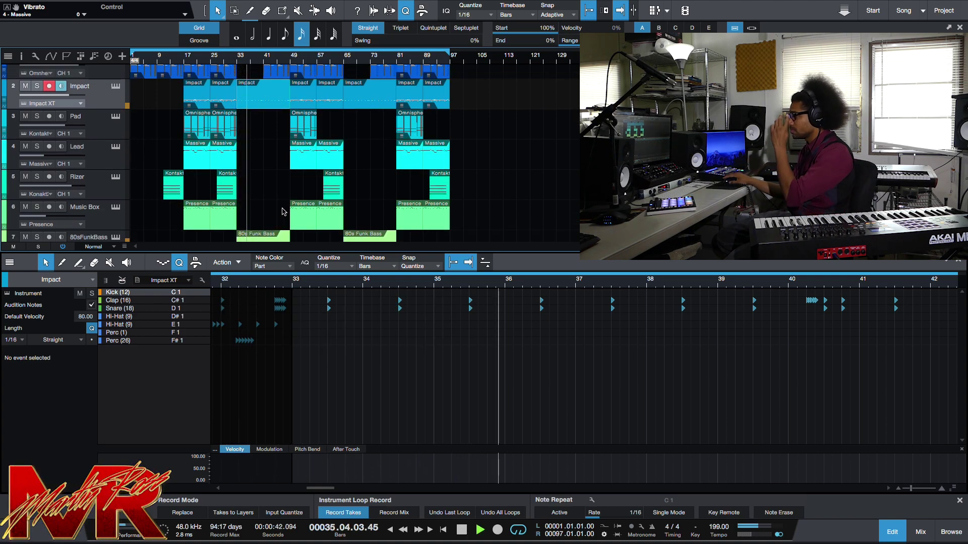
scroll(284, 210, down, 2)
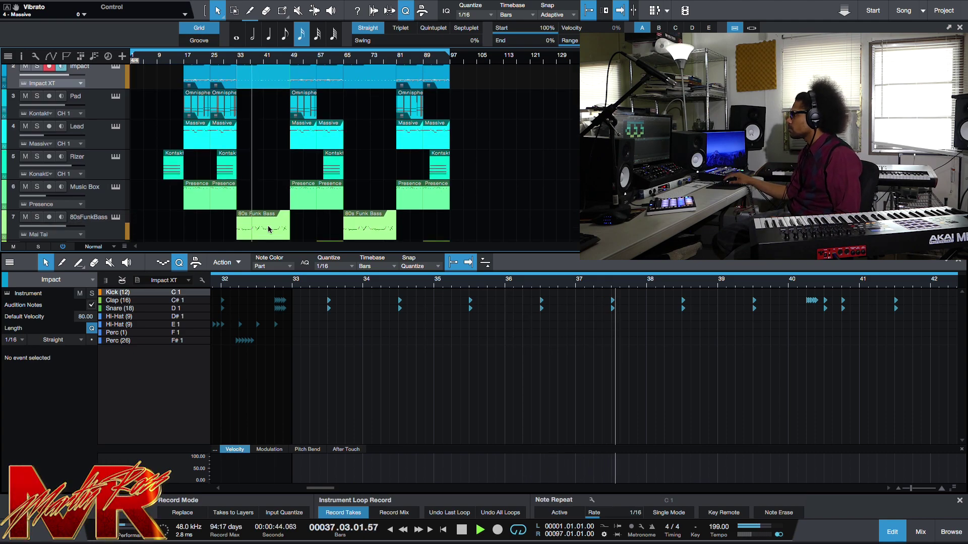
click(283, 210)
scroll(305, 187, up, 1)
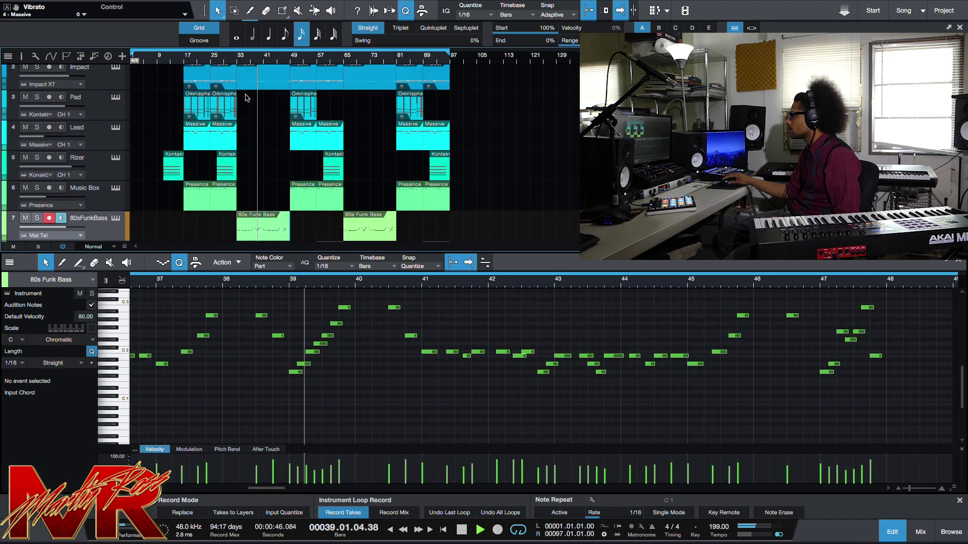
click(282, 76)
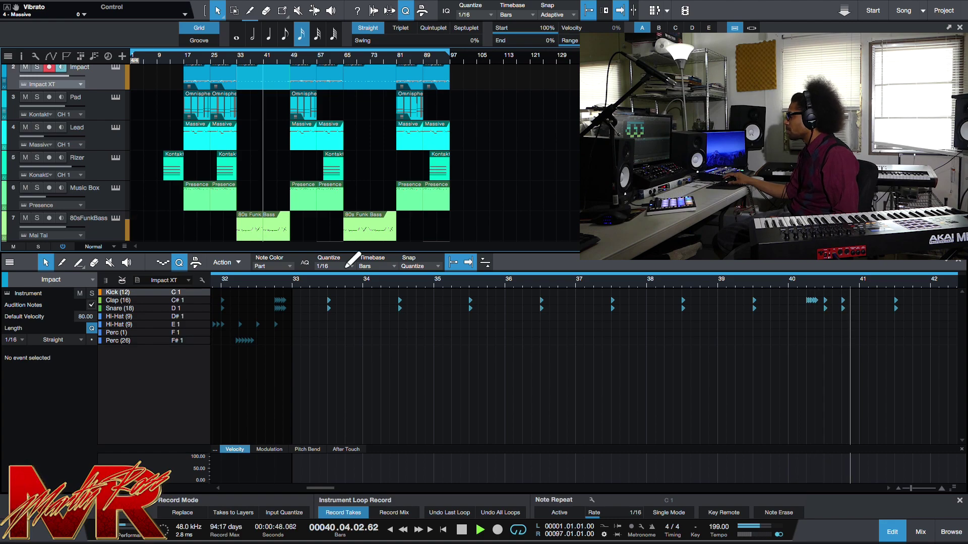
scroll(283, 177, down, 1)
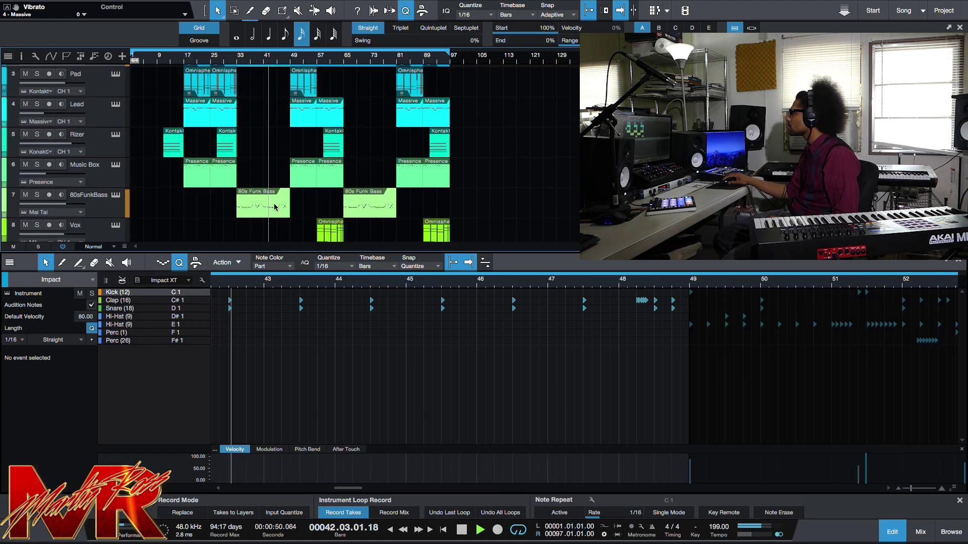
scroll(282, 212, up, 2)
scroll(270, 202, down, 2)
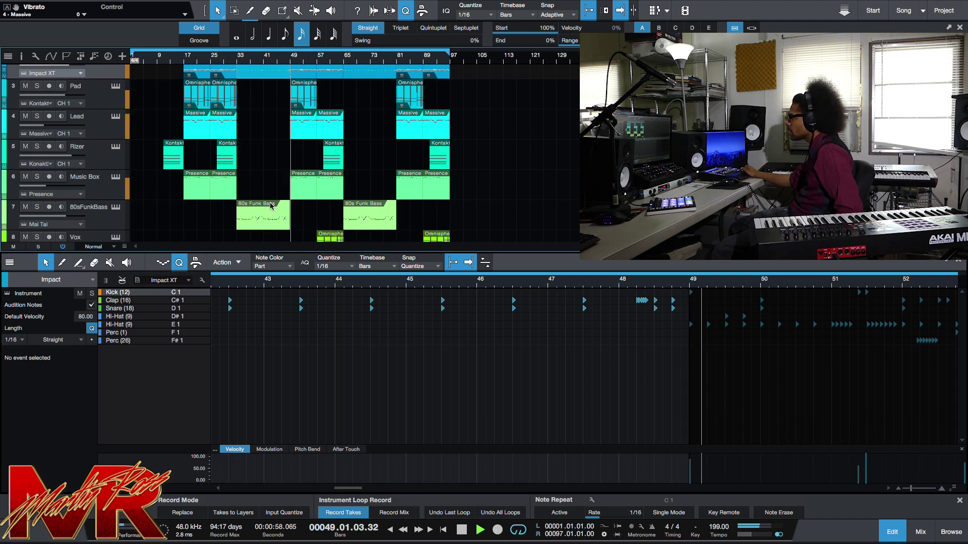
key(space)
Open the Vox part at bar 57 and inspect its upper and lower notes
scroll(291, 191, down, 2)
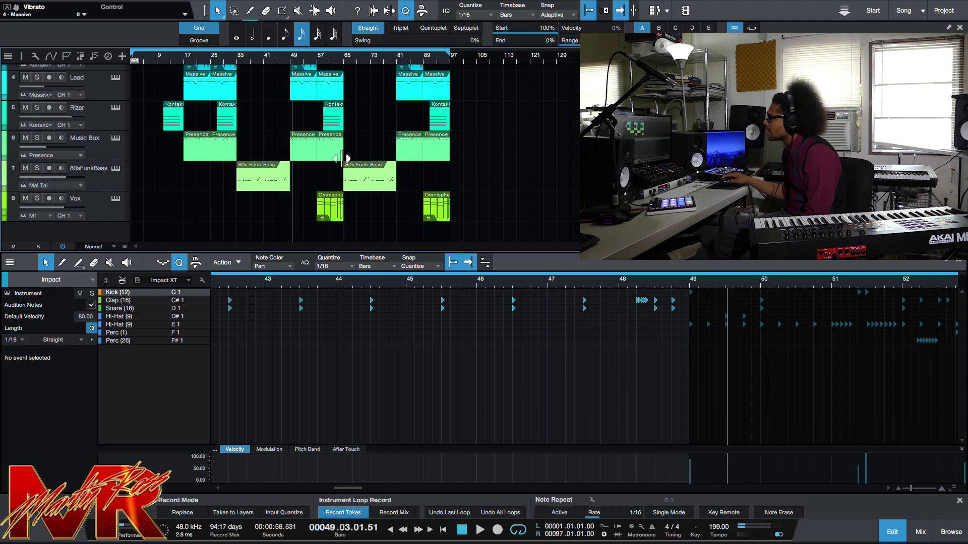
click(334, 209)
scroll(353, 194, up, 1)
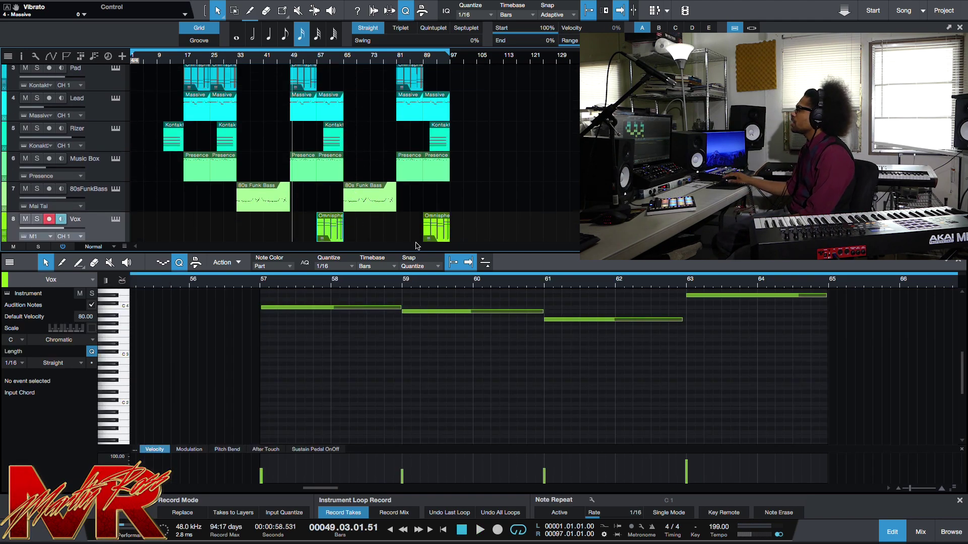
scroll(604, 368, up, 5)
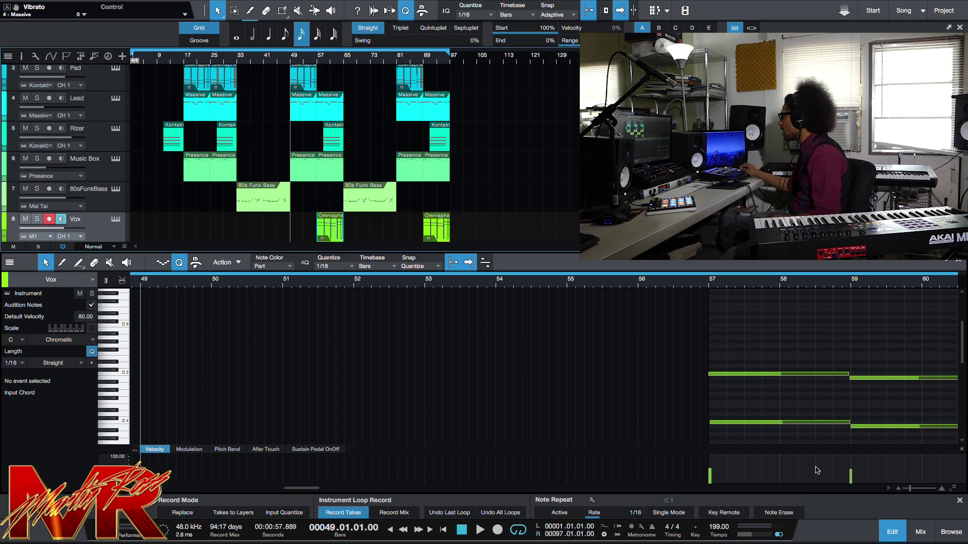
Play the song from bar 49, follow the Vox notes from bar 57 and set the Vox track's volume to -1.5
key(space)
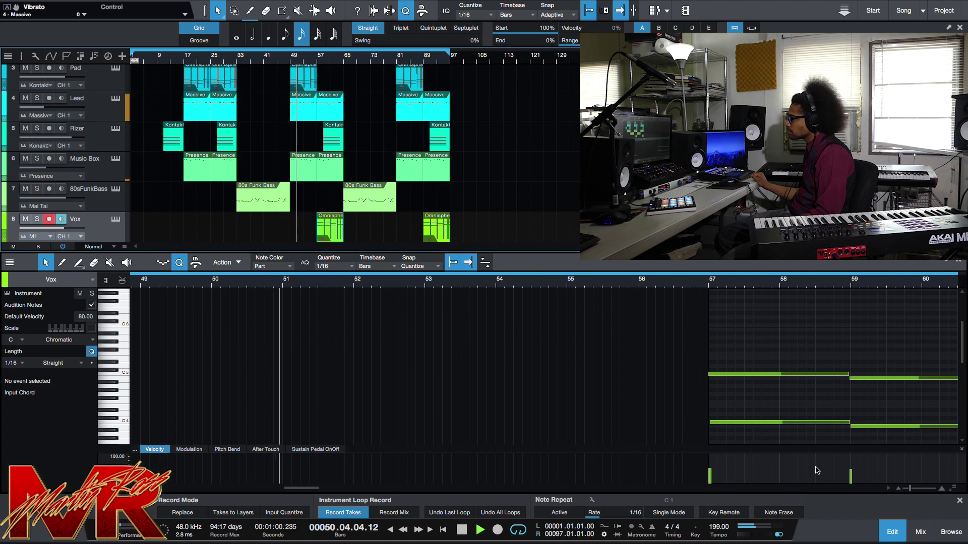
scroll(741, 328, down, 2)
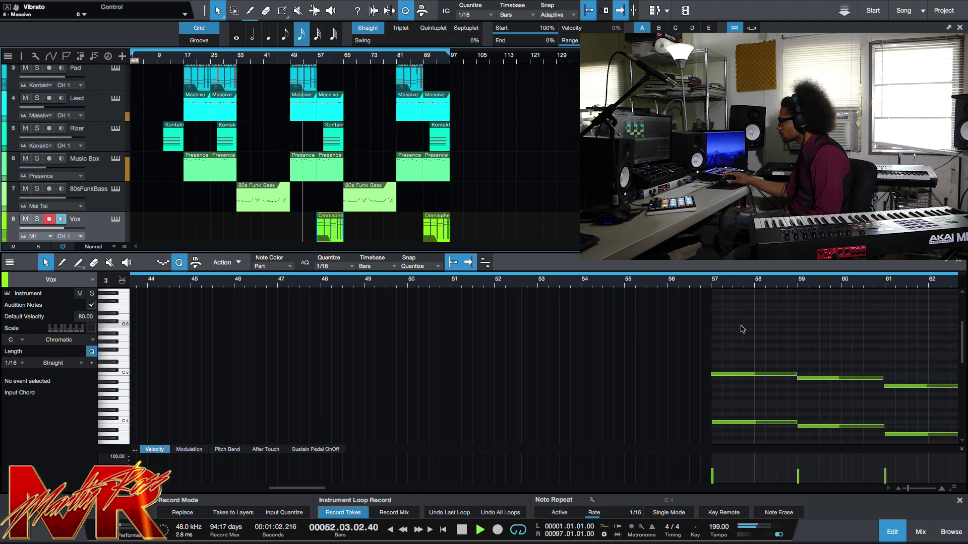
drag(308, 490, 340, 489)
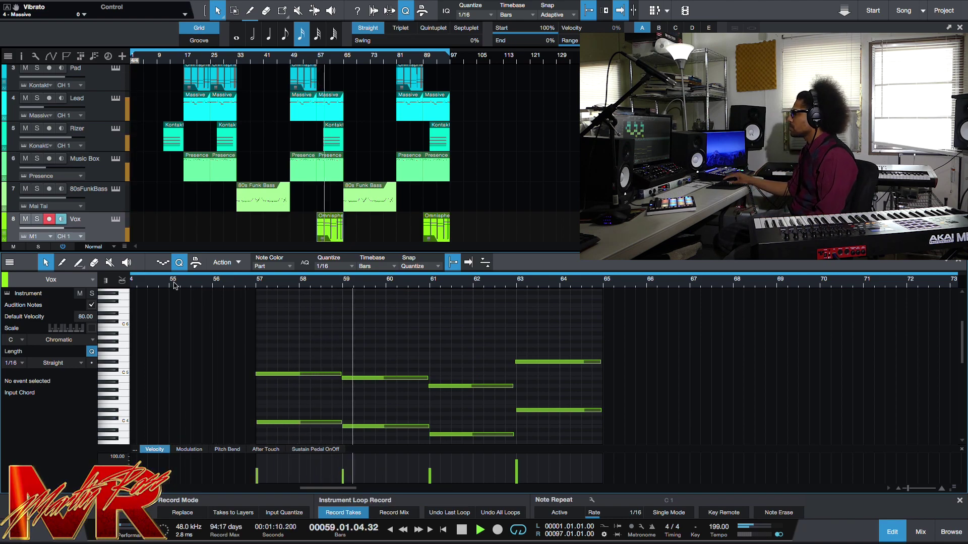
drag(63, 230, 65, 231)
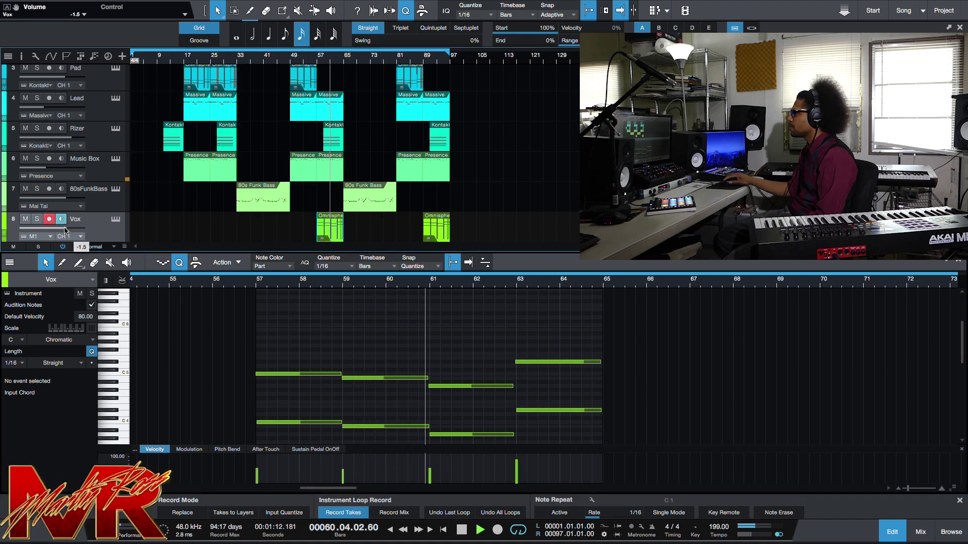